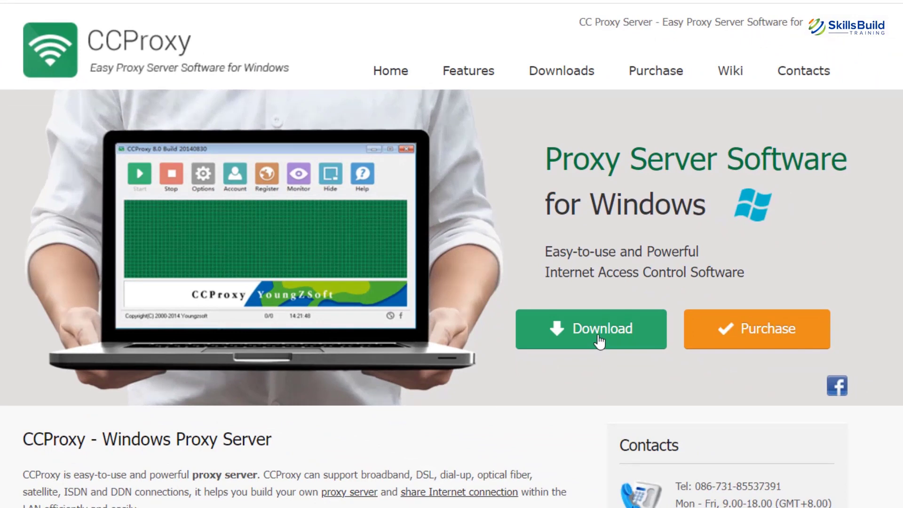
# Download the CCProxy v8.0 installer ccproxysetup.exe (5.10 MB) from the CCProxy download page
pyautogui.click(599, 340)
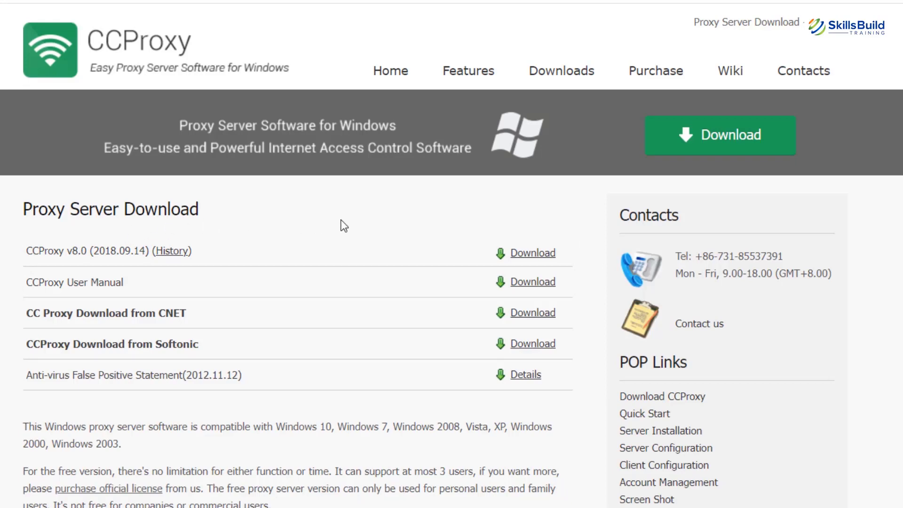
pyautogui.click(543, 260)
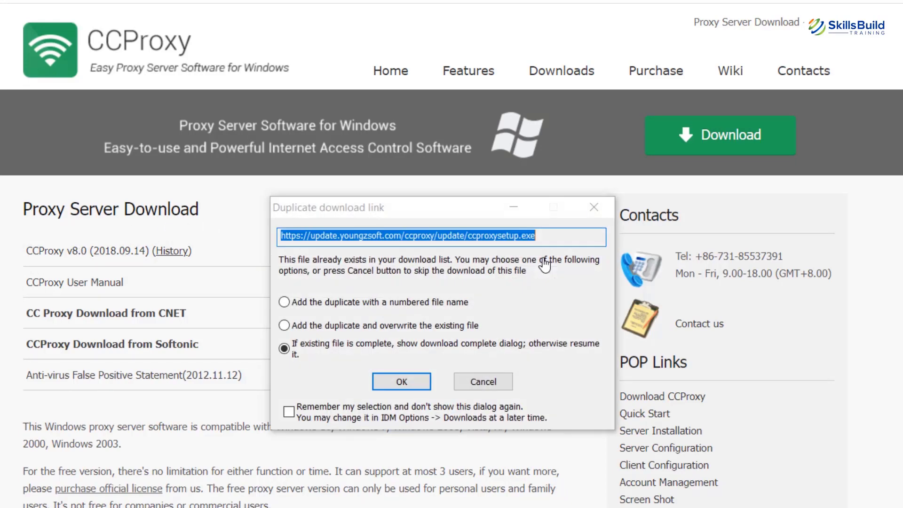
pyautogui.click(417, 383)
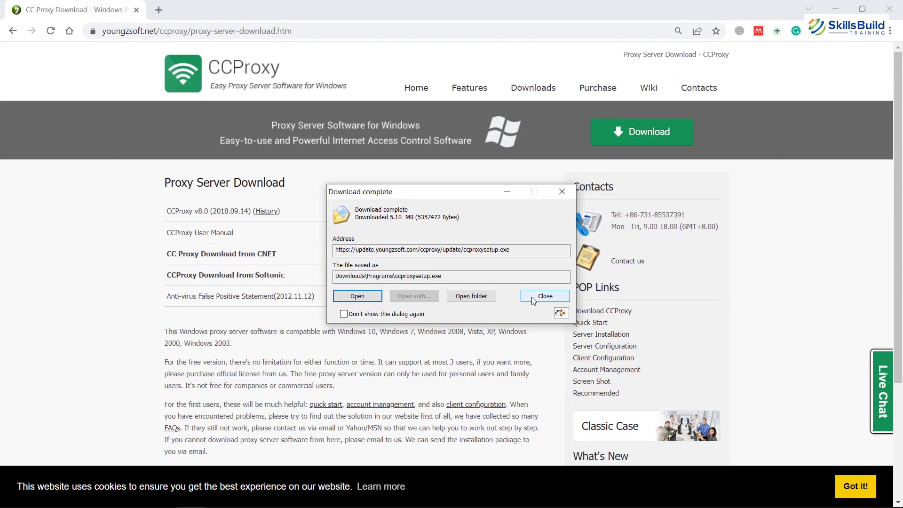
pyautogui.click(562, 375)
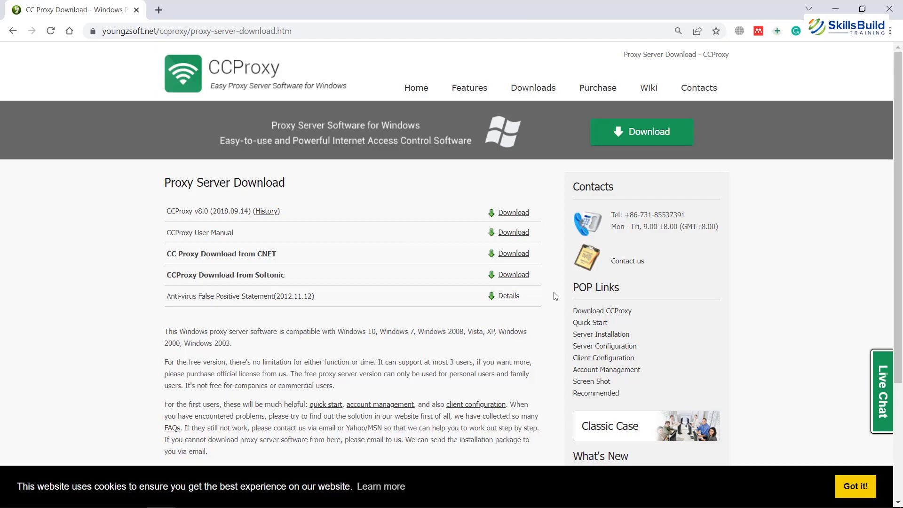
# Search the Start menu for 'ccpro' and launch CCProxy 8.0
pyautogui.press('super')
pyautogui.write('ccpro')
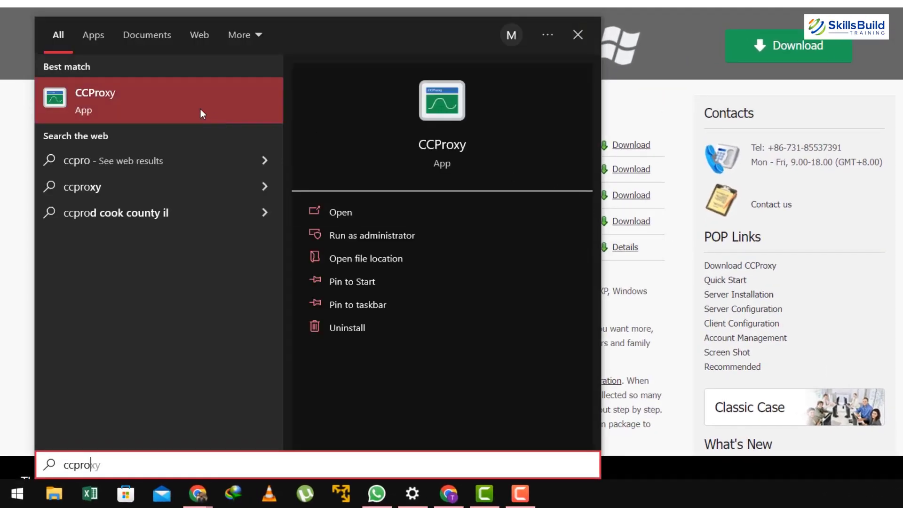
pyautogui.click(200, 108)
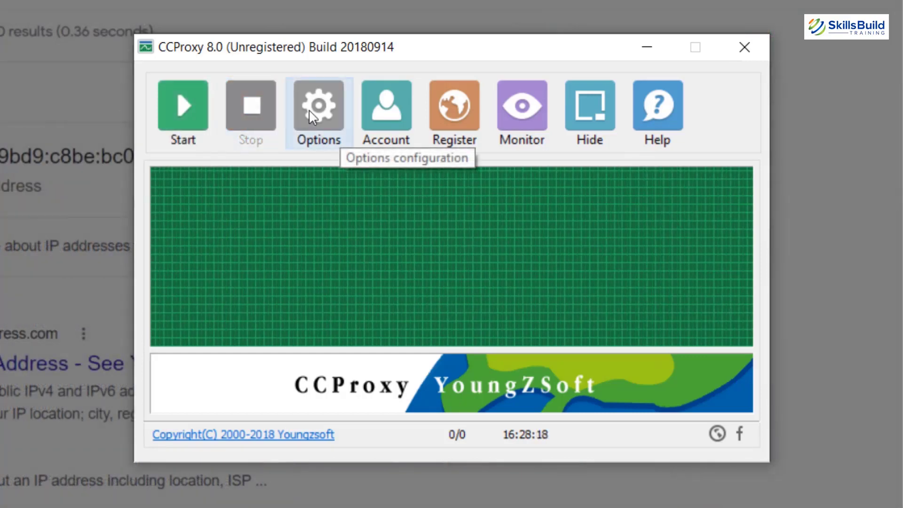
pyautogui.click(315, 106)
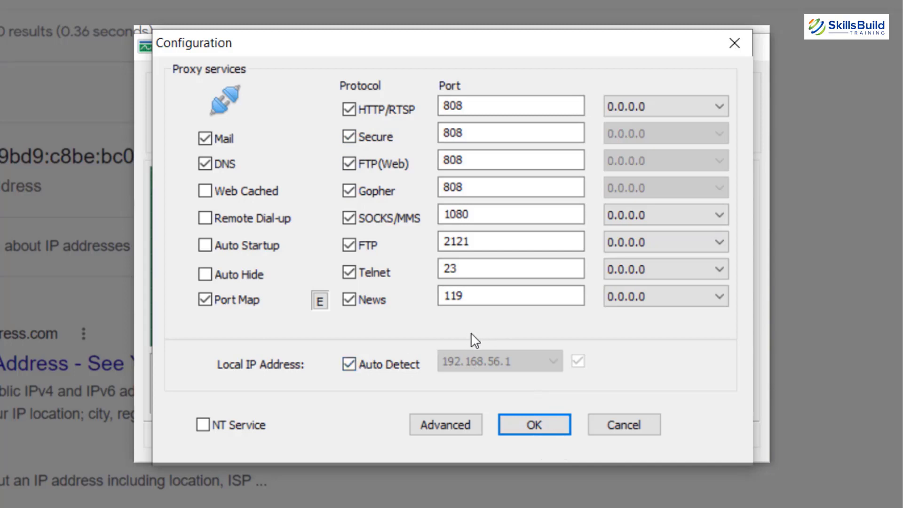
pyautogui.click(349, 365)
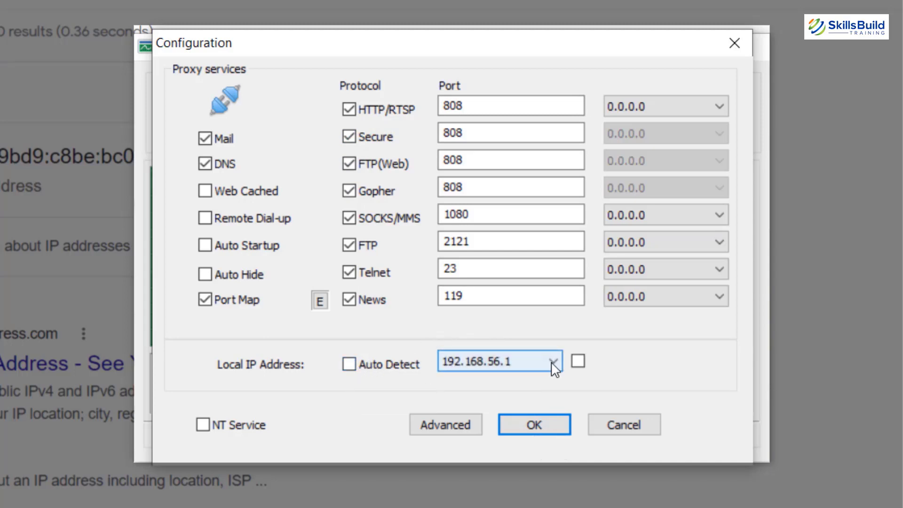
pyautogui.click(552, 363)
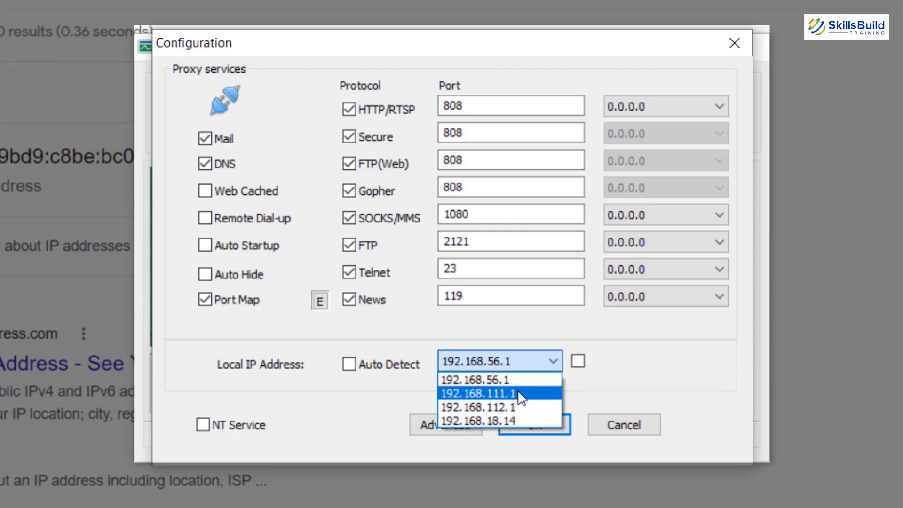
pyautogui.click(492, 380)
pyautogui.click(349, 365)
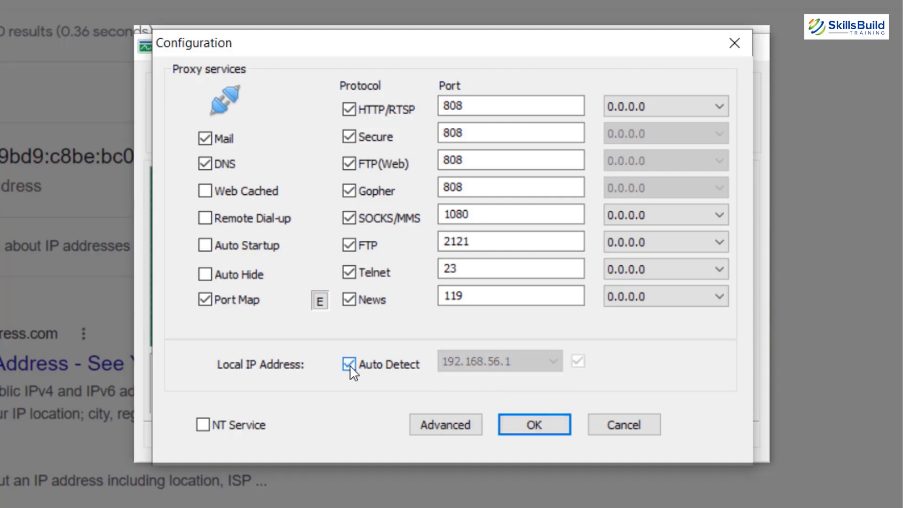
pyautogui.click(533, 427)
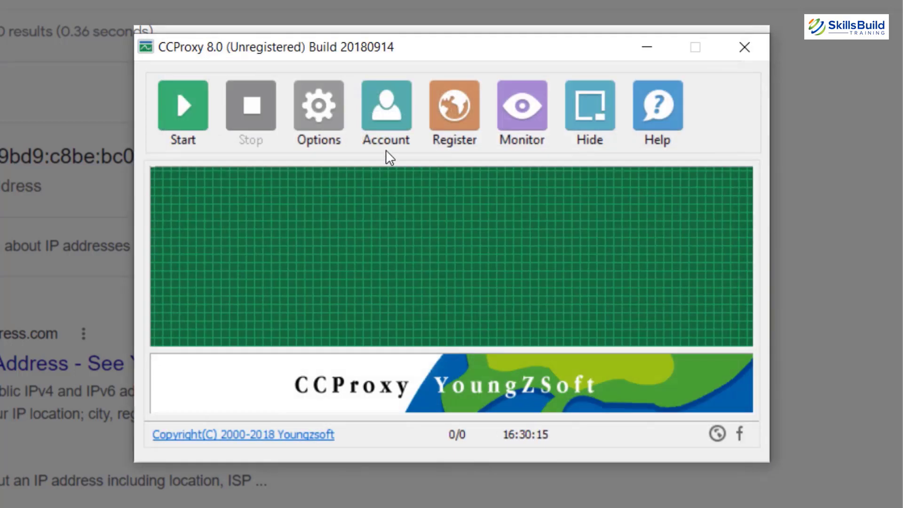
# Create a new CCProxy account with the user name Usser123
pyautogui.click(386, 111)
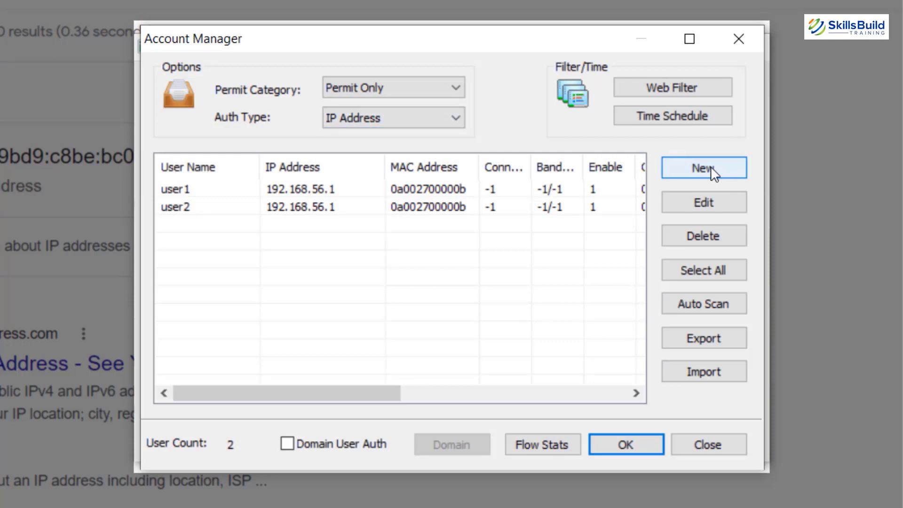
pyautogui.click(709, 169)
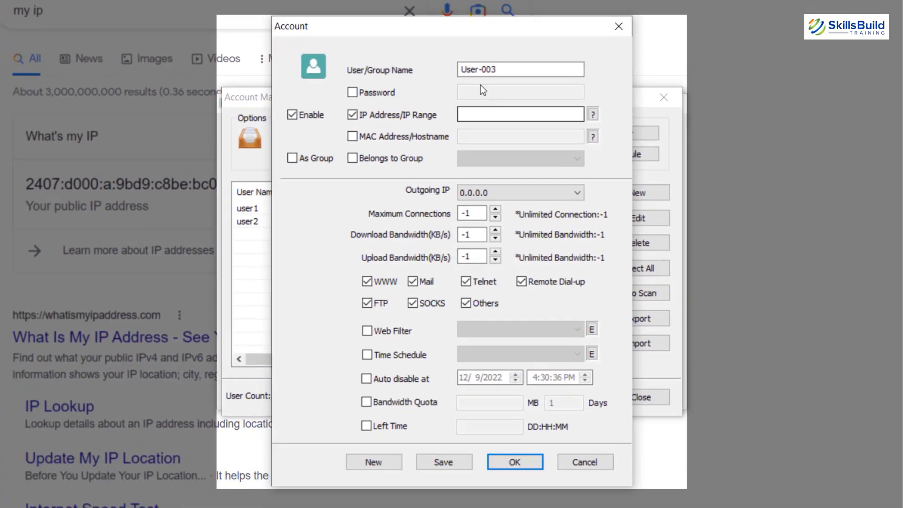
pyautogui.click(503, 66)
pyautogui.write('a')
pyautogui.doubleClick(503, 66)
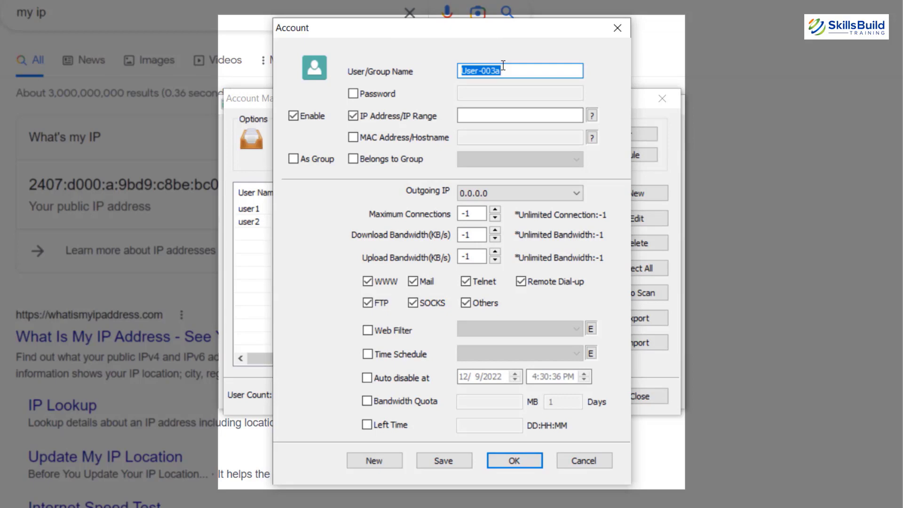
pyautogui.write('Usser123')
# Turn on password protection for the account and enter its password
pyautogui.click(352, 94)
pyautogui.click(494, 88)
pyautogui.click(505, 89)
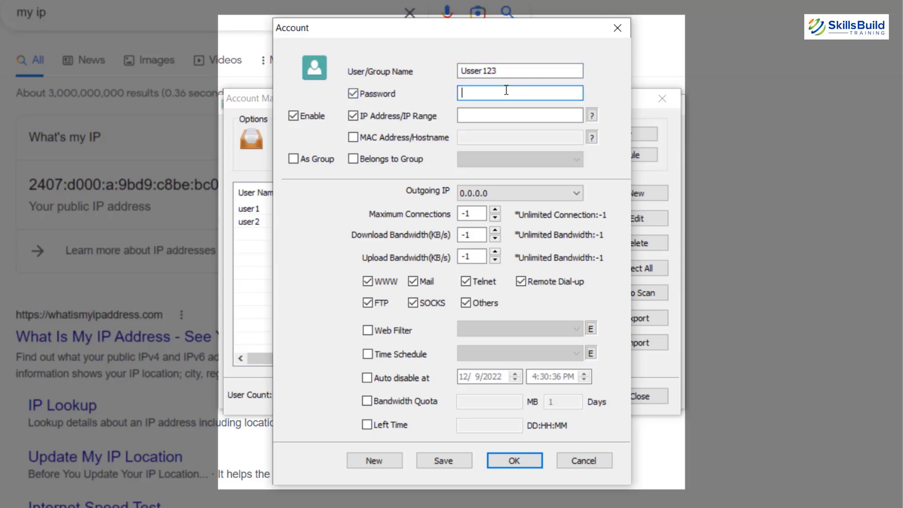
pyautogui.write('1234')
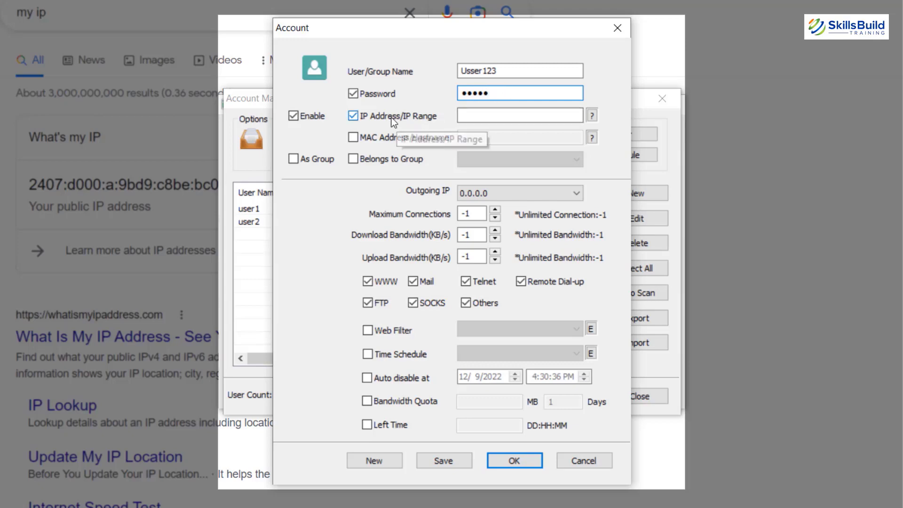
pyautogui.click(471, 115)
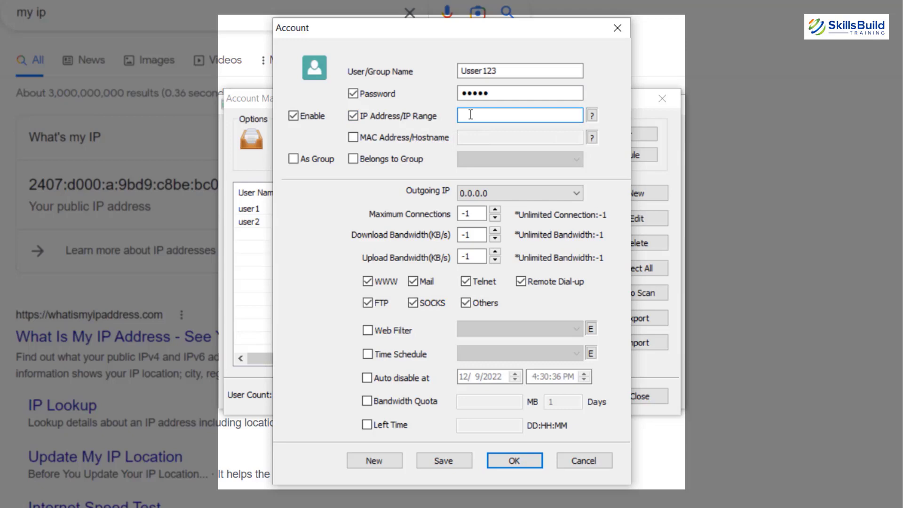
# Bind the account to the retrieved IP 192.168.56.1 and MAC 0a002700000b, then save it
pyautogui.click(592, 116)
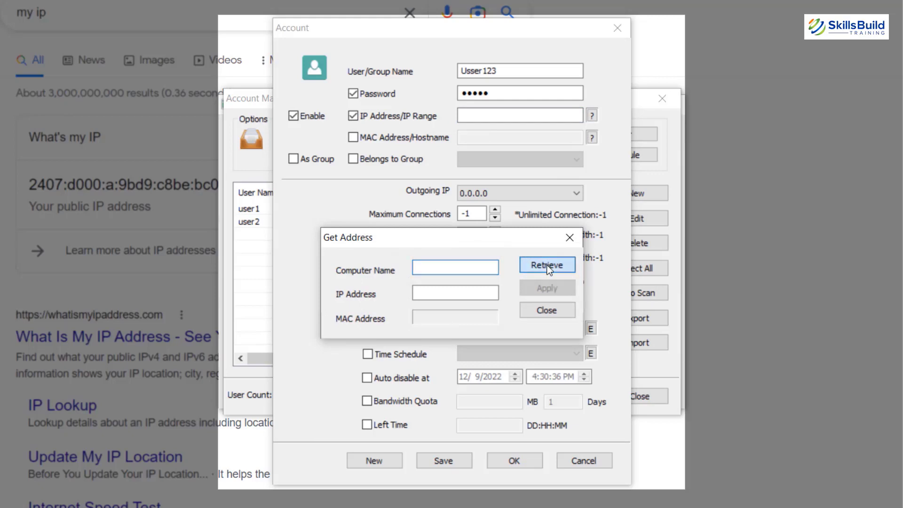
pyautogui.click(547, 265)
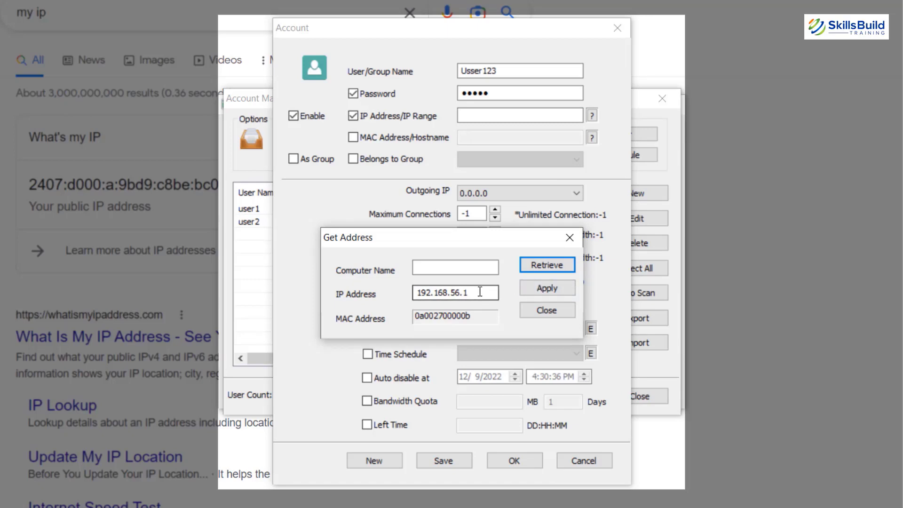
pyautogui.moveTo(468, 292); pyautogui.dragTo(412, 289)
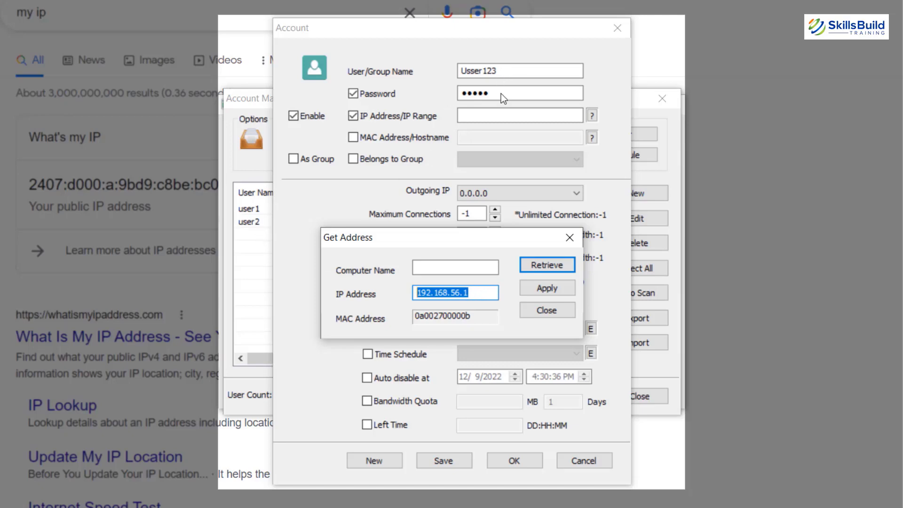
pyautogui.click(543, 289)
pyautogui.click(508, 459)
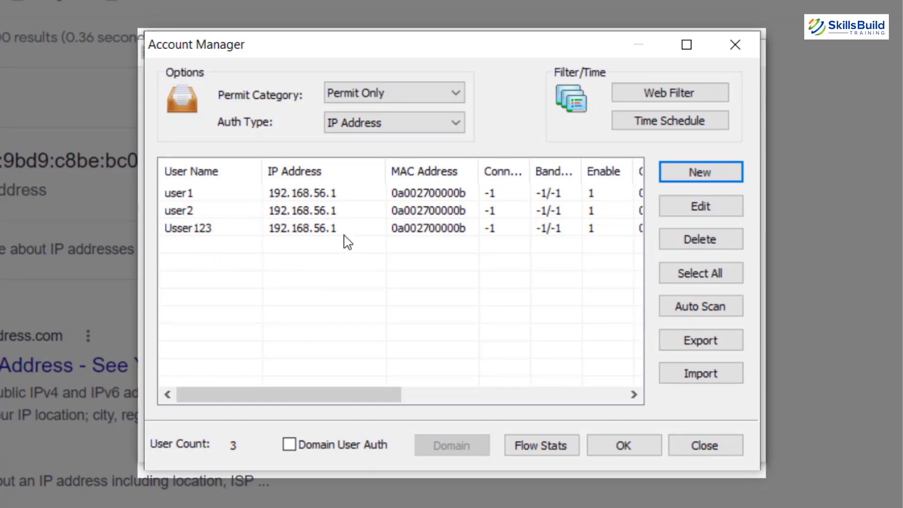
# Close the account list, then turn off Auto Detect and set the local IP to 192.168.56.1
pyautogui.click(626, 446)
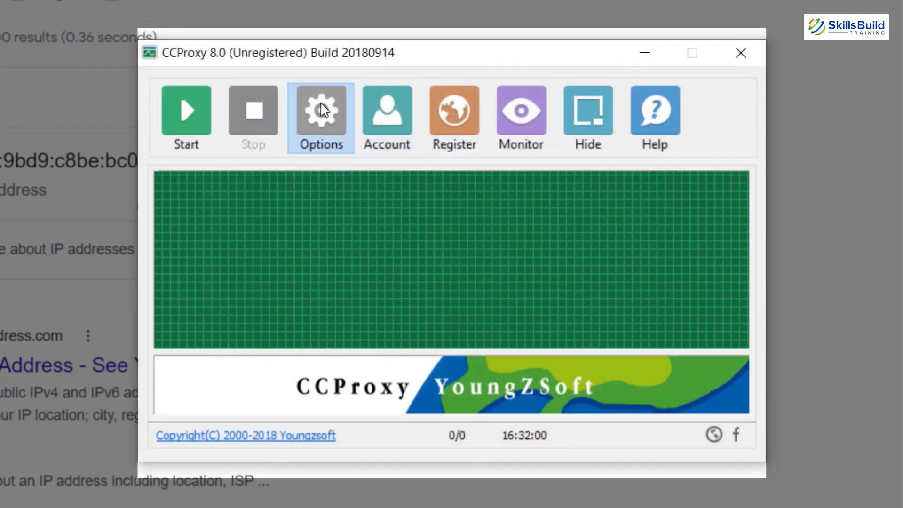
pyautogui.click(320, 112)
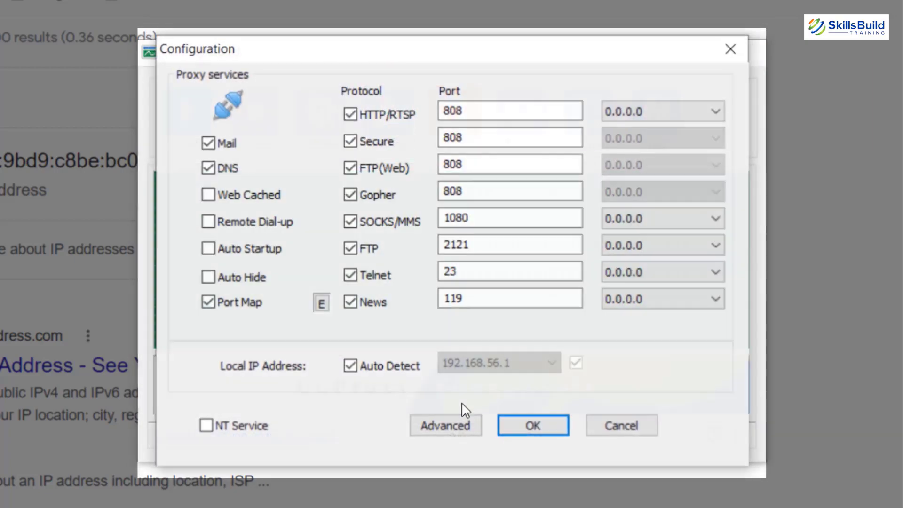
pyautogui.click(362, 365)
pyautogui.click(578, 363)
pyautogui.click(551, 363)
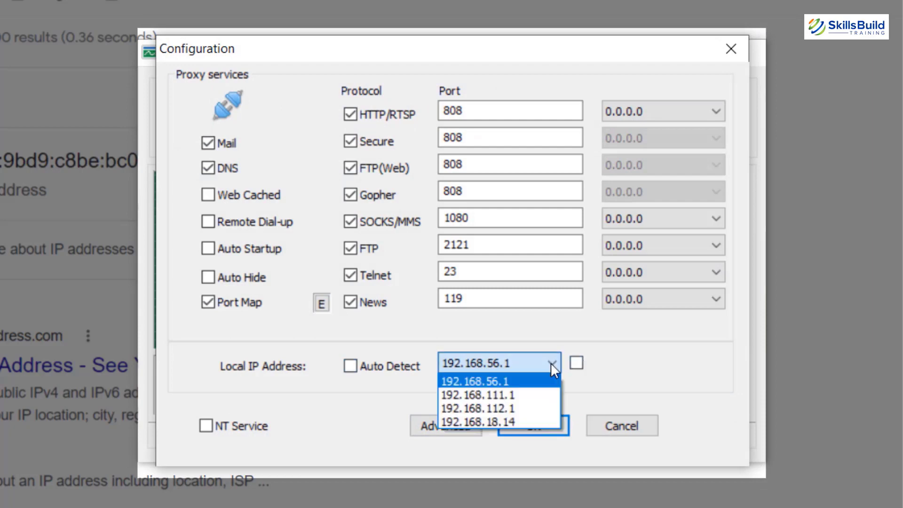
pyautogui.click(488, 380)
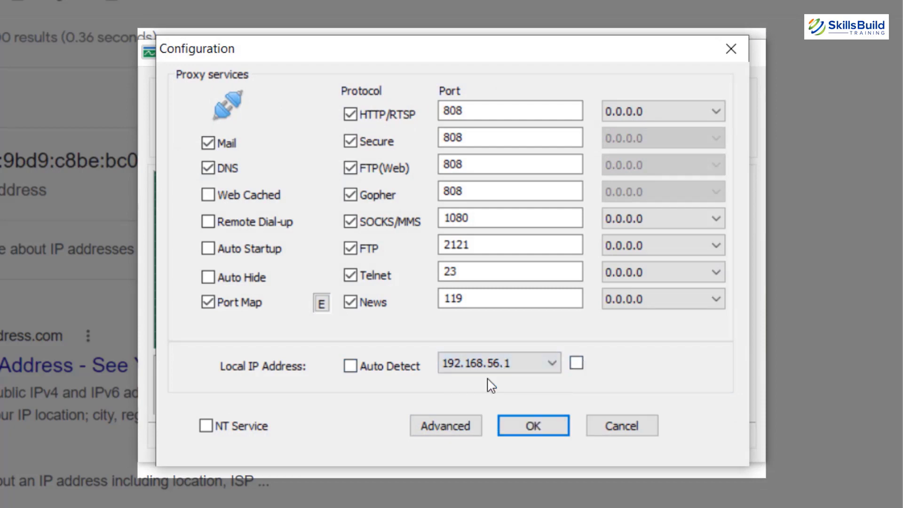
pyautogui.click(530, 429)
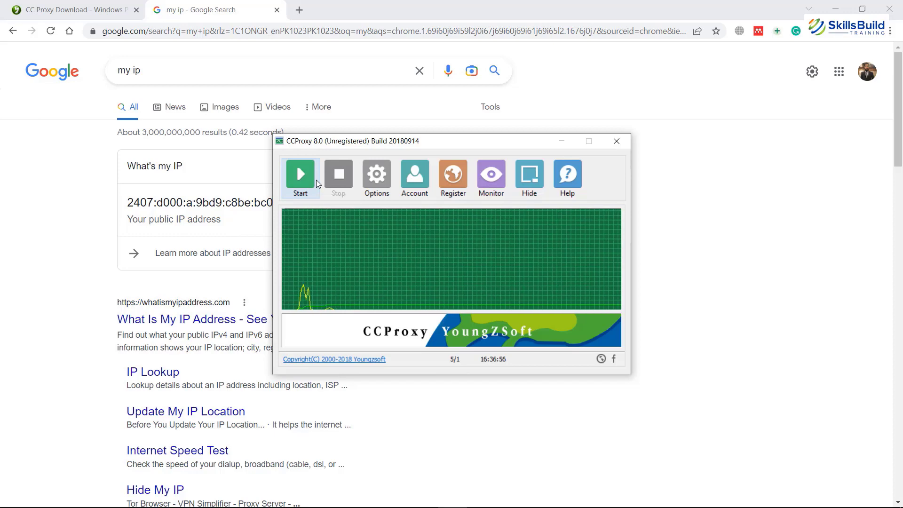
# Open the Windows Proxy settings by searching 'proxy' in Start
pyautogui.press('super')
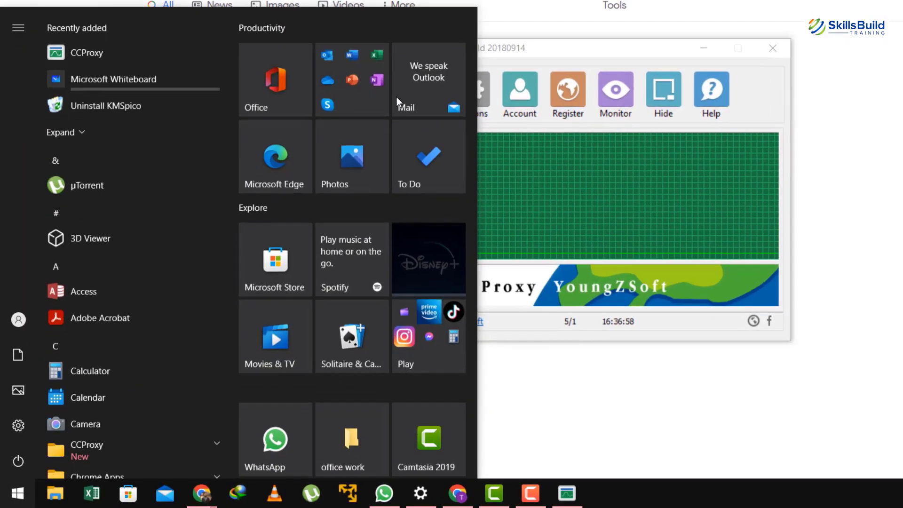
pyautogui.write('proxy')
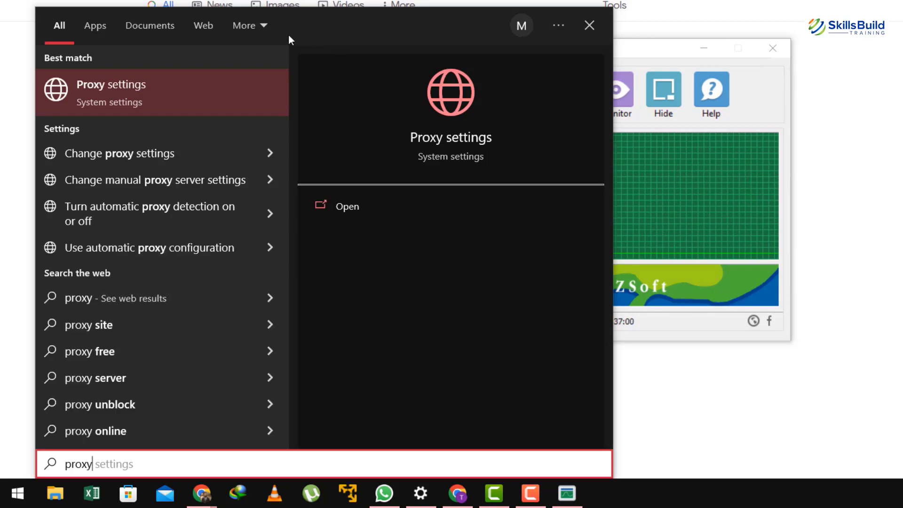
pyautogui.click(191, 101)
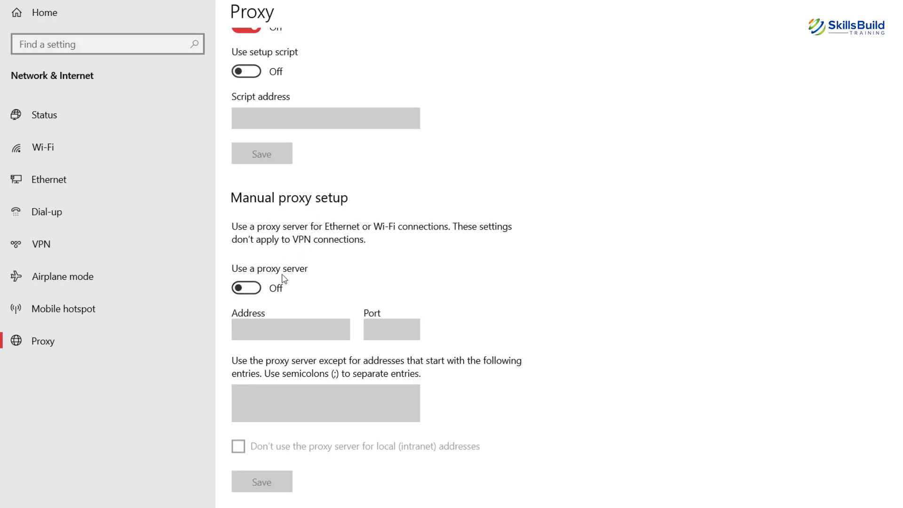
# Turn on the manual proxy with address 192.168.56.1 and port 808, and save it
pyautogui.click(248, 288)
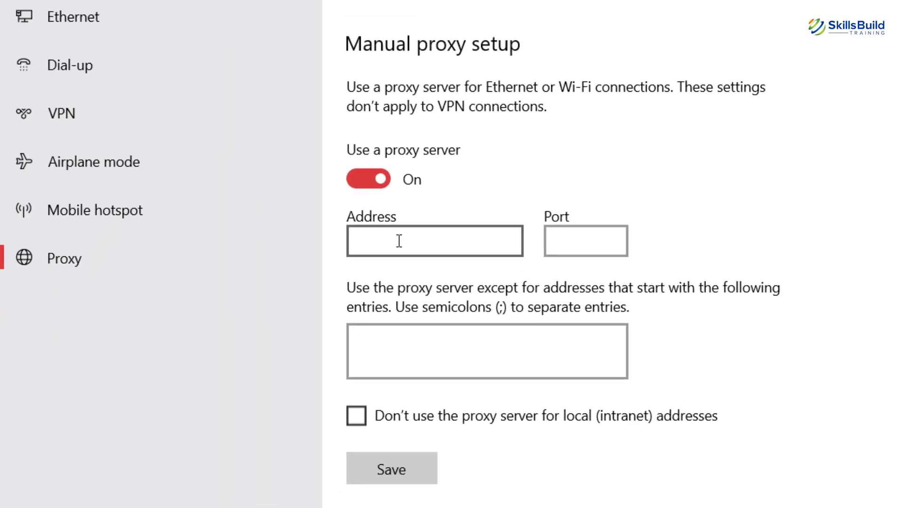
pyautogui.click(398, 241)
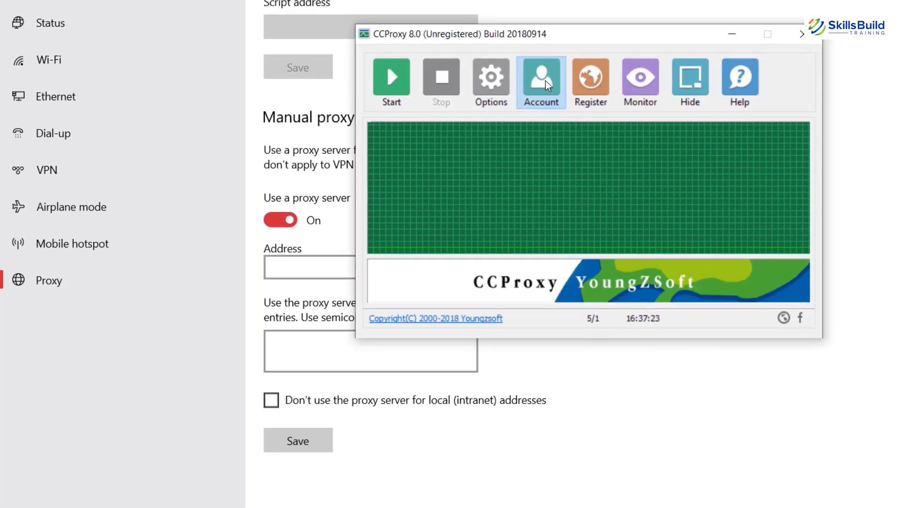
pyautogui.click(545, 80)
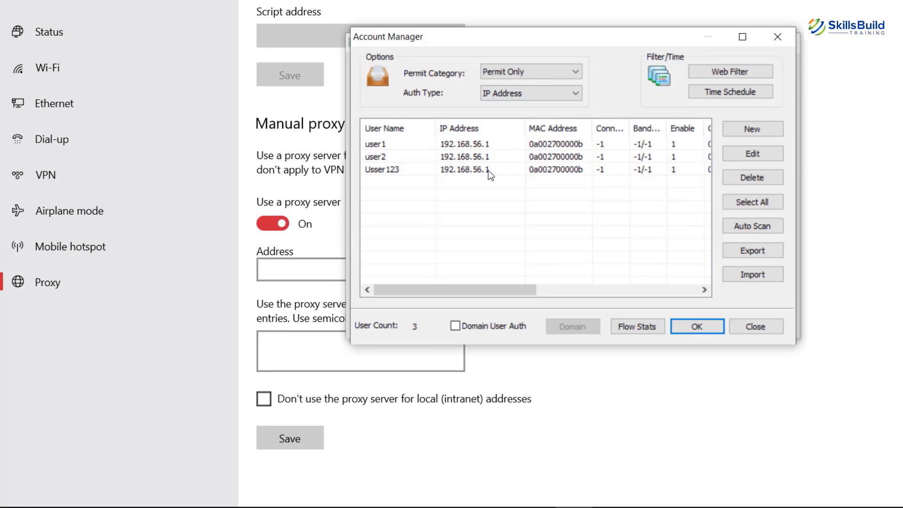
pyautogui.click(330, 268)
pyautogui.write('192')
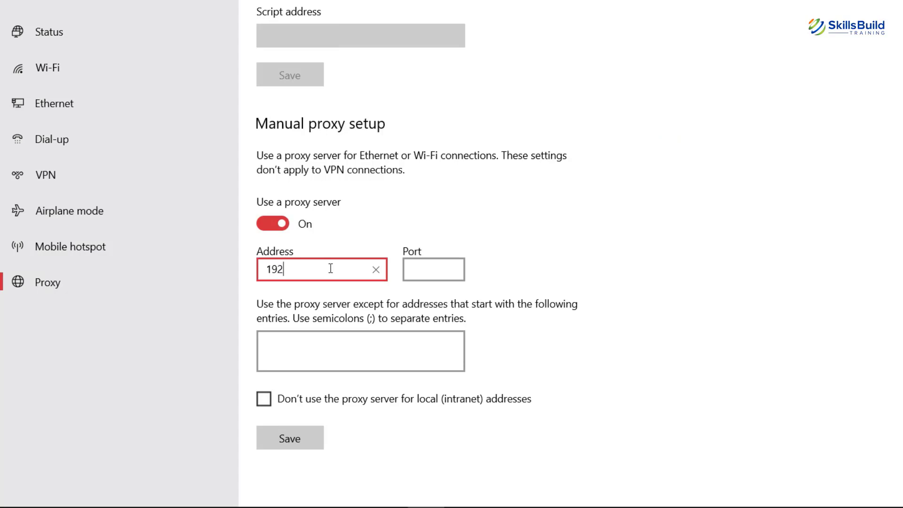
pyautogui.write('.168.56.1')
pyautogui.click(417, 264)
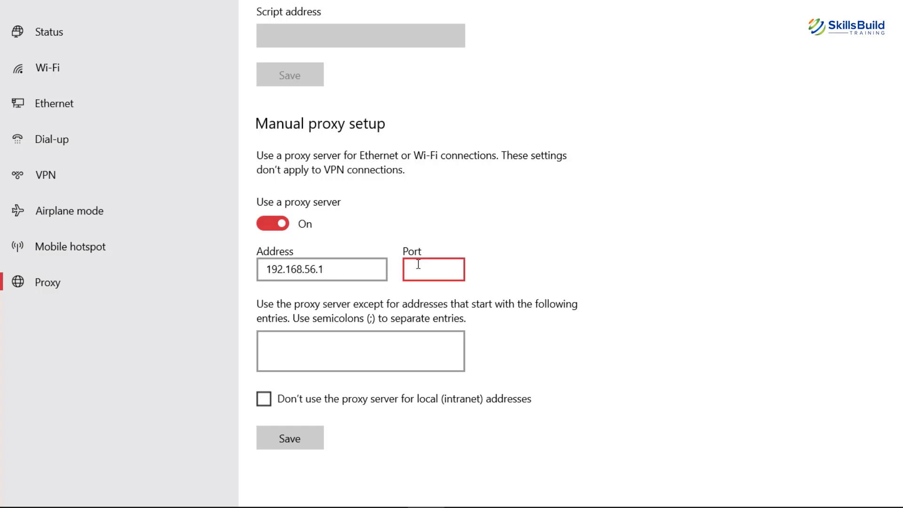
pyautogui.write('808')
pyautogui.click(638, 21)
pyautogui.click(284, 437)
# Start the CCProxy service, then re-enable the manual proxy and save again
pyautogui.click(301, 269)
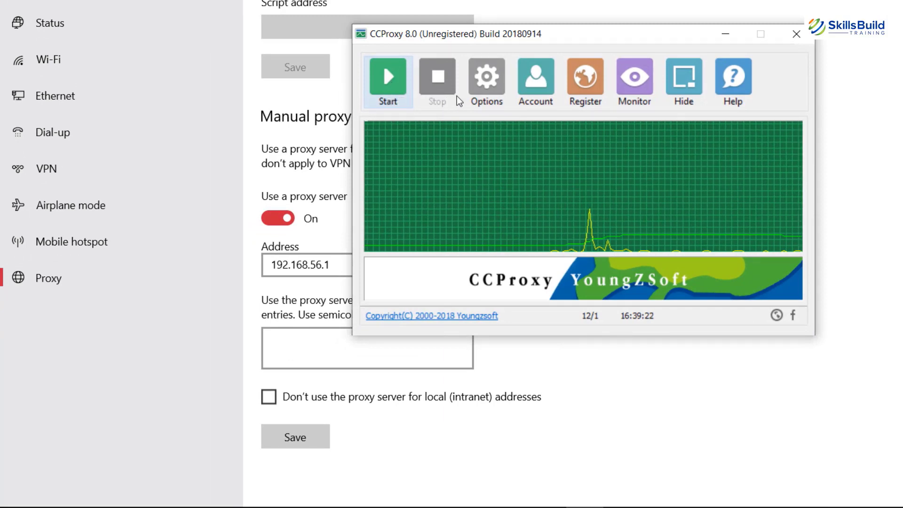
pyautogui.click(394, 87)
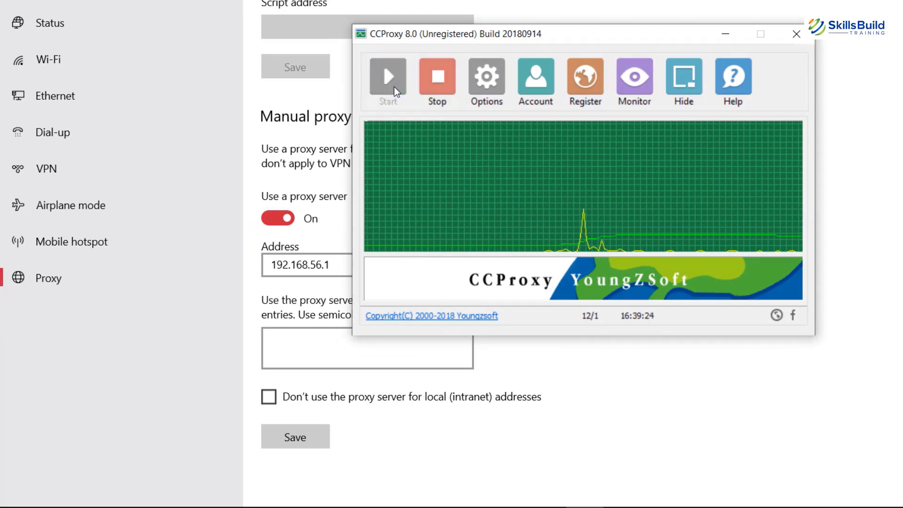
pyautogui.click(314, 225)
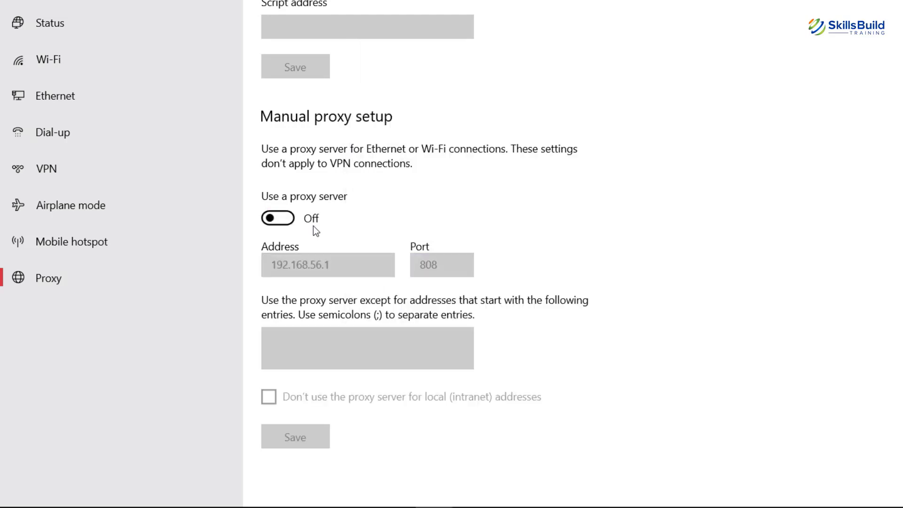
pyautogui.click(286, 223)
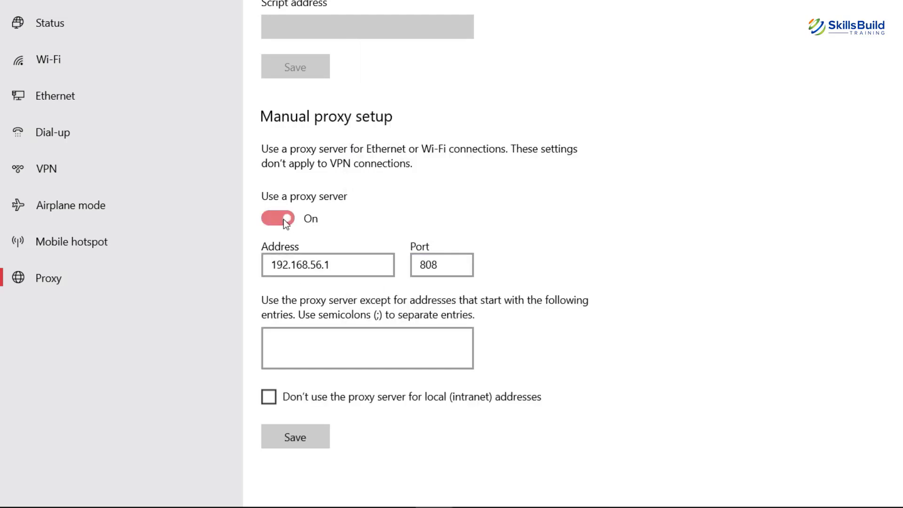
pyautogui.click(301, 436)
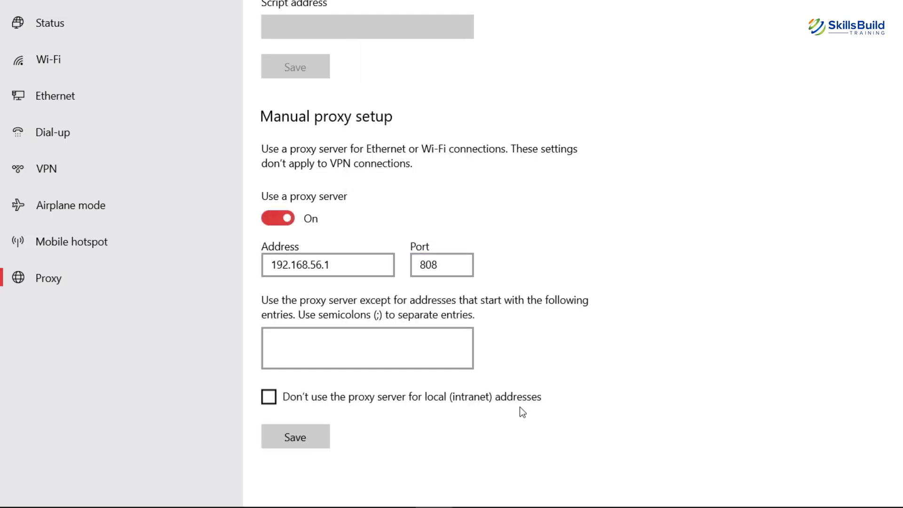
# Search 'my ip' in Chrome, signing in to the proxy with the account username and password
pyautogui.click(450, 36)
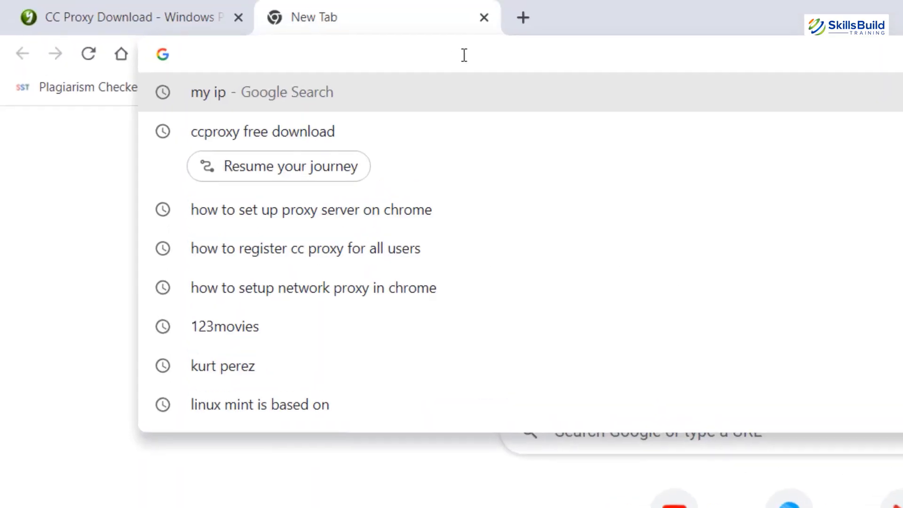
pyautogui.write('my ip')
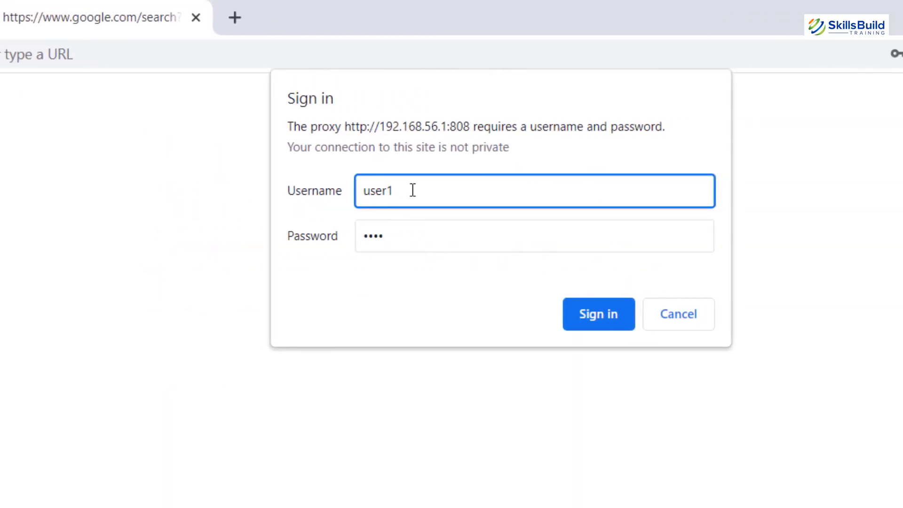
pyautogui.doubleClick(413, 190)
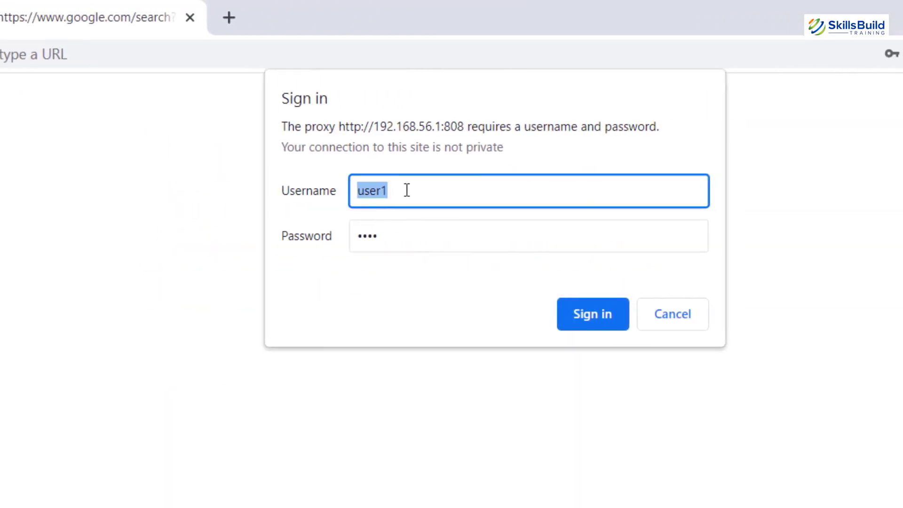
pyautogui.write('user123')
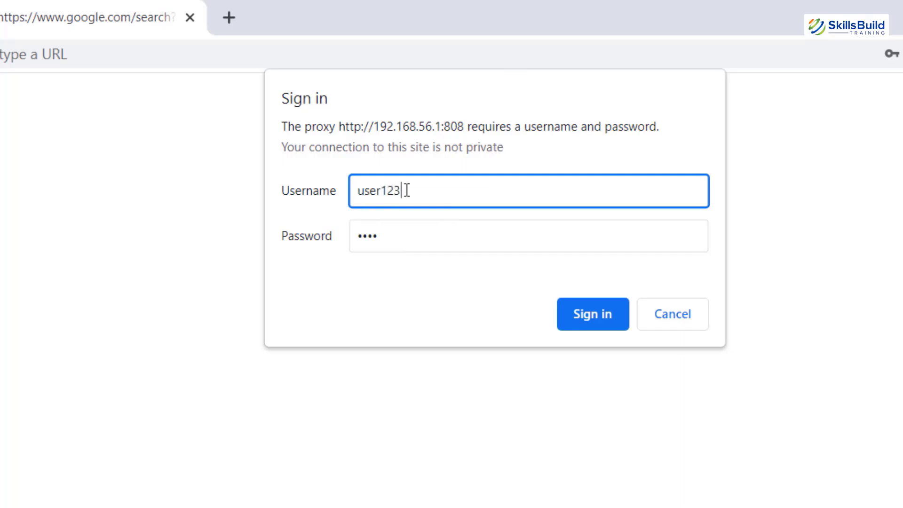
pyautogui.press('Tab')
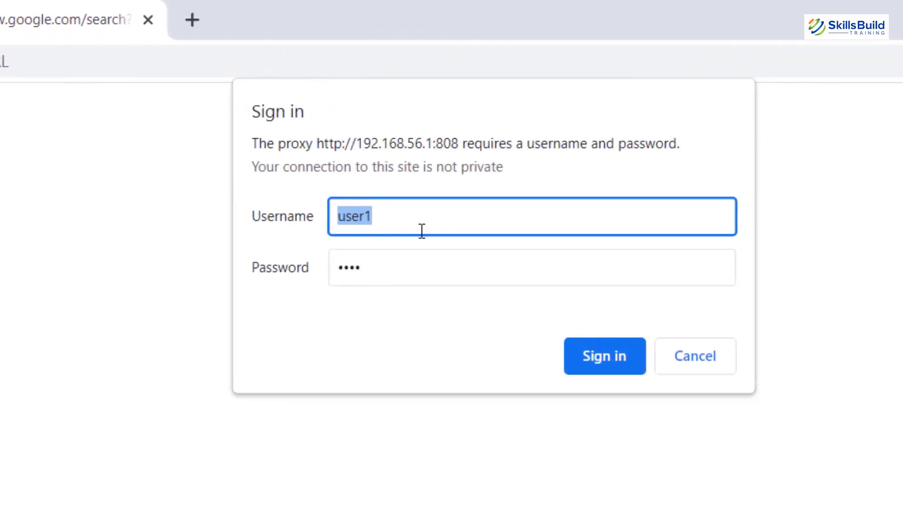
pyautogui.write('user123')
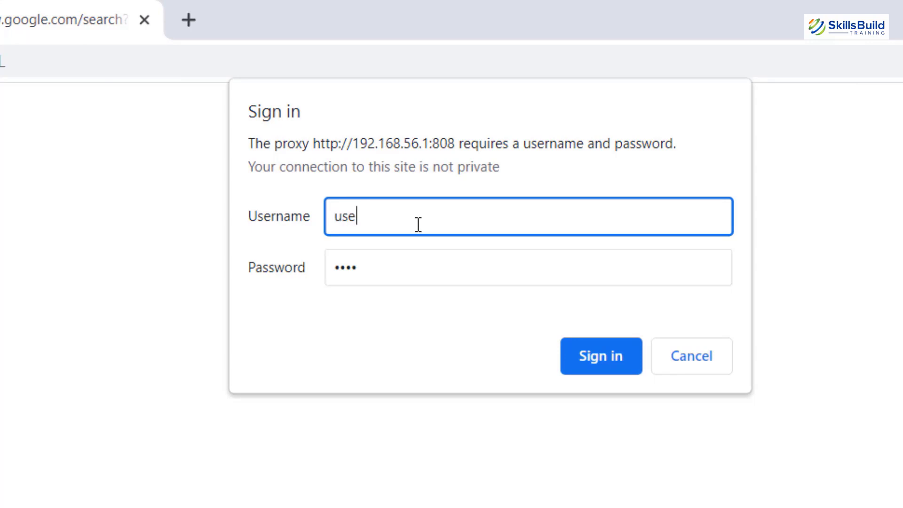
pyautogui.press('Tab')
pyautogui.write('pass1')
pyautogui.click(592, 355)
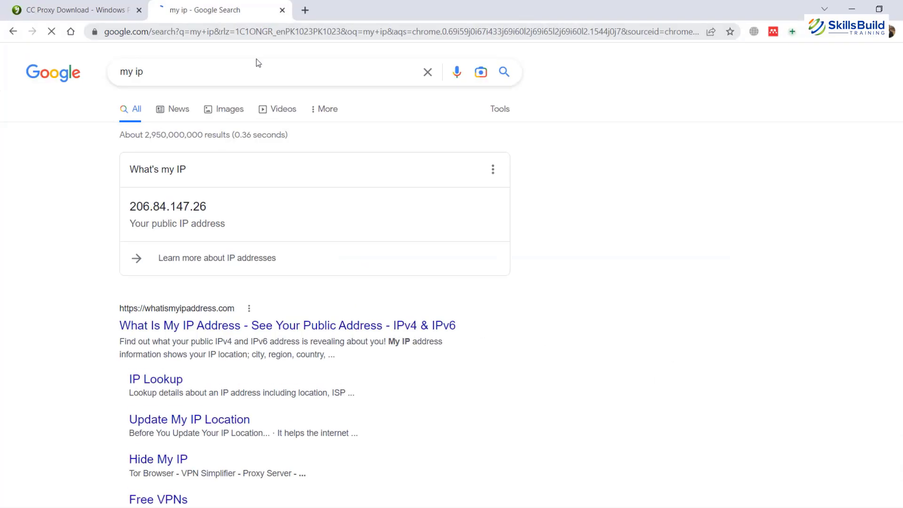